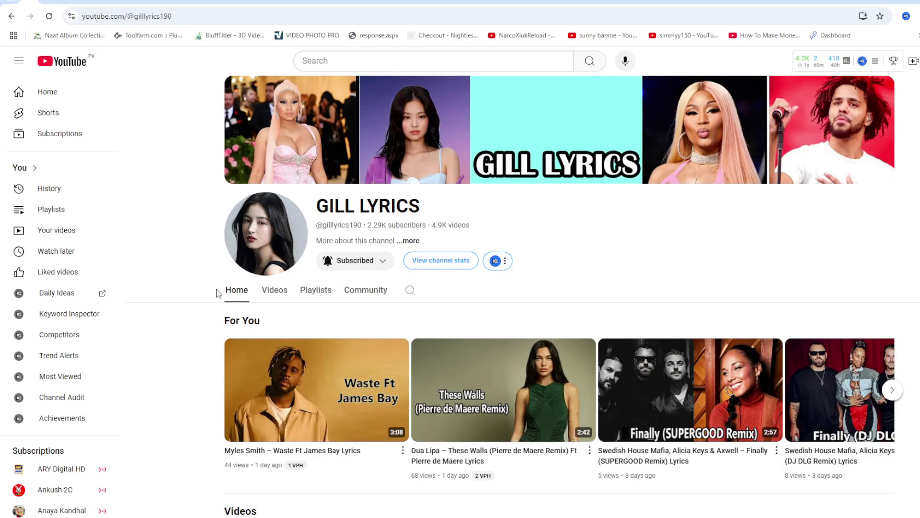
# Bring up the MONA – Май (May) Lyrics post to reach its album heading and opening chorus.
pyautogui.click(54, 3)
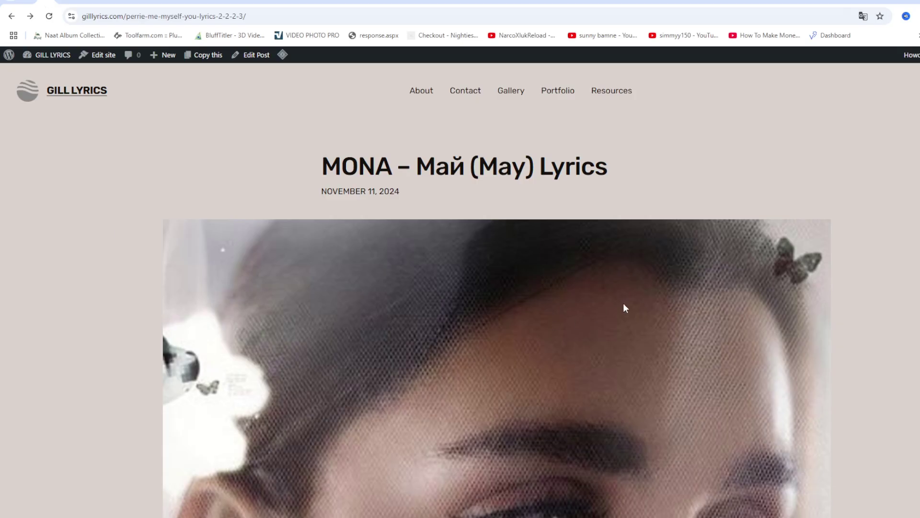
pyautogui.scroll(-1, 623, 308)
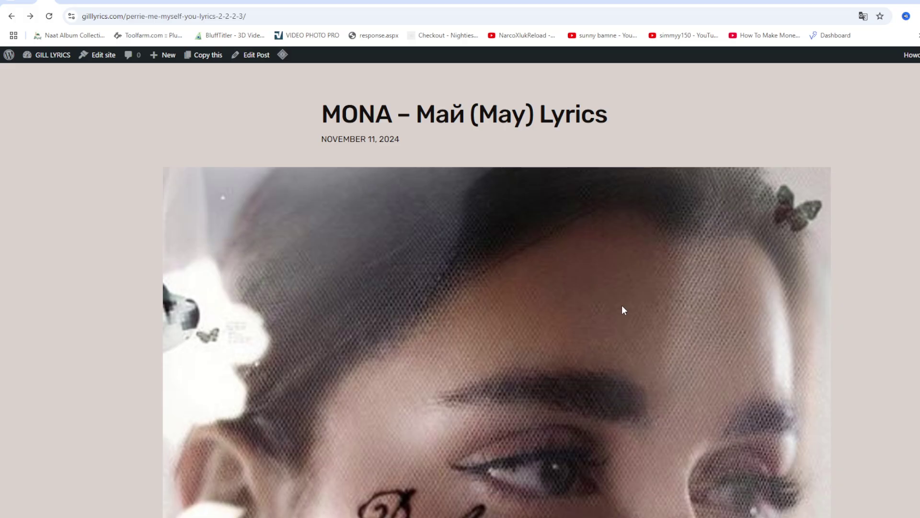
pyautogui.scroll(-1, 622, 305)
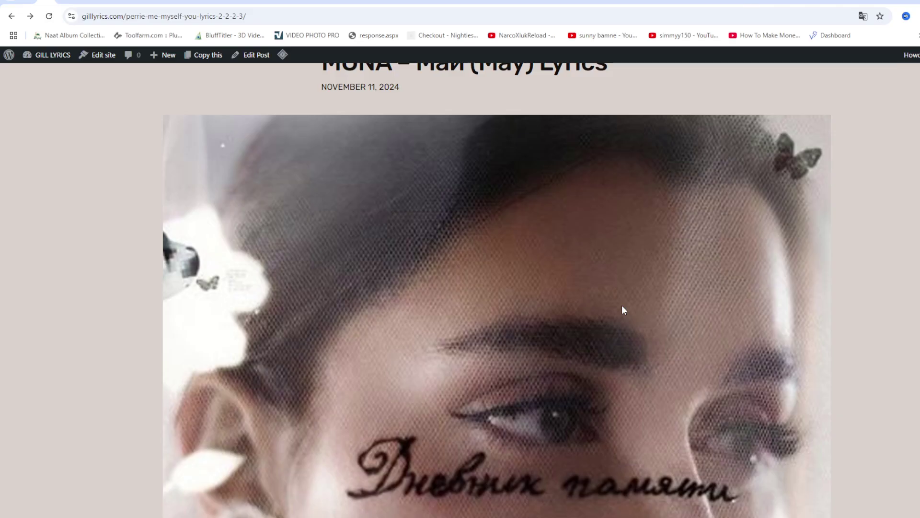
pyautogui.scroll(-1, 622, 304)
pyautogui.scroll(-2, 623, 304)
pyautogui.scroll(-2, 622, 306)
pyautogui.scroll(-1, 623, 310)
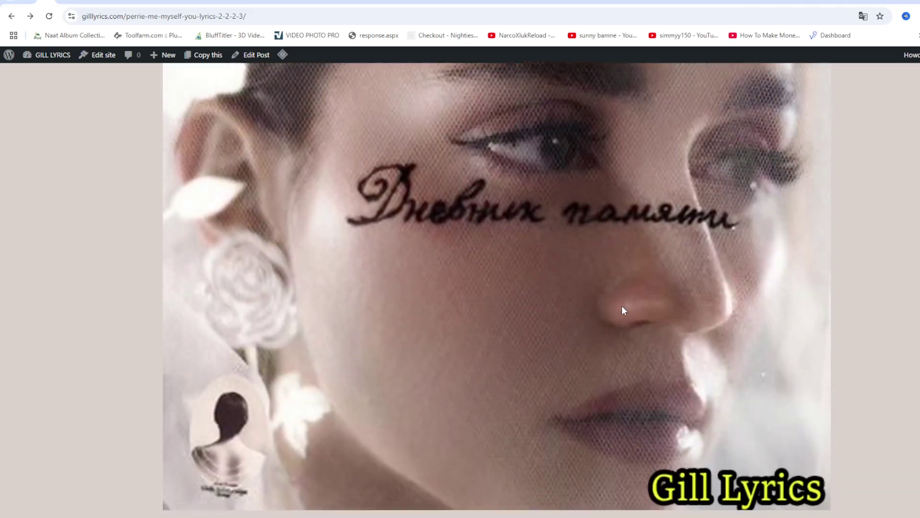
pyautogui.scroll(-2, 623, 309)
pyautogui.scroll(-2, 623, 310)
pyautogui.scroll(-1, 623, 309)
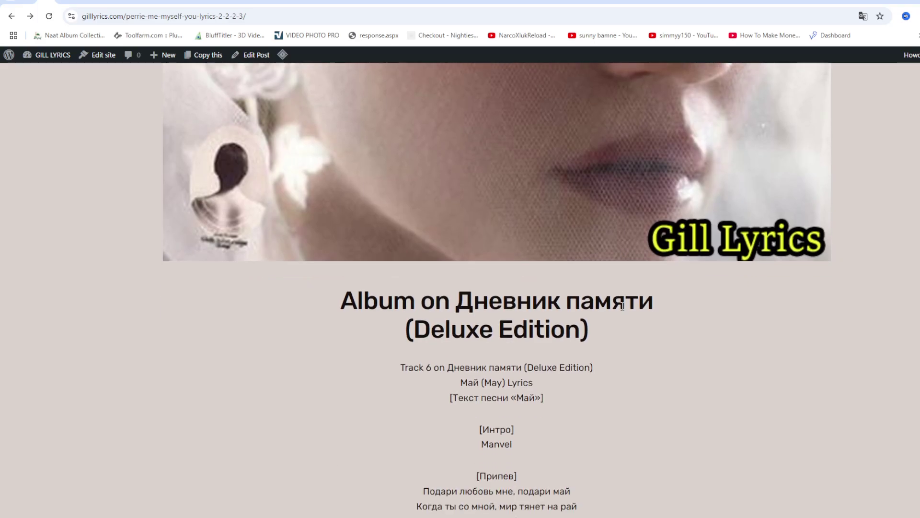
pyautogui.scroll(-1, 624, 310)
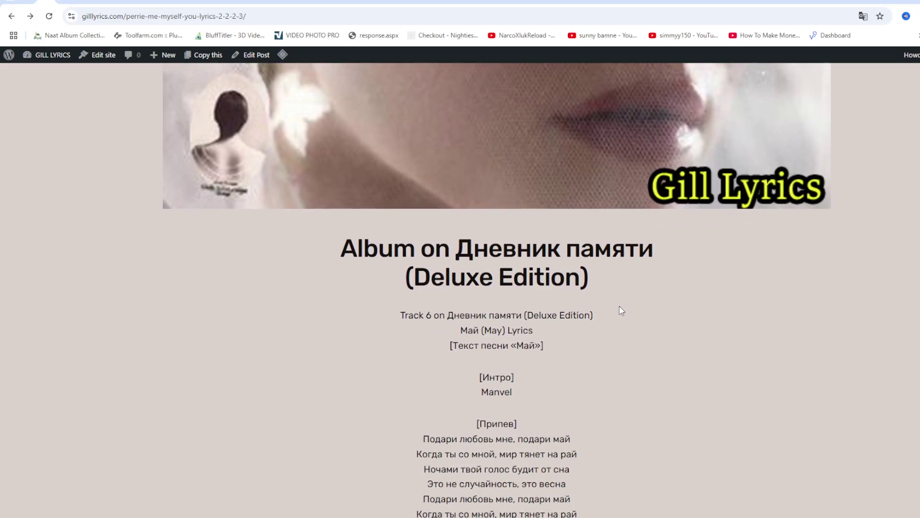
pyautogui.scroll(-1, 621, 309)
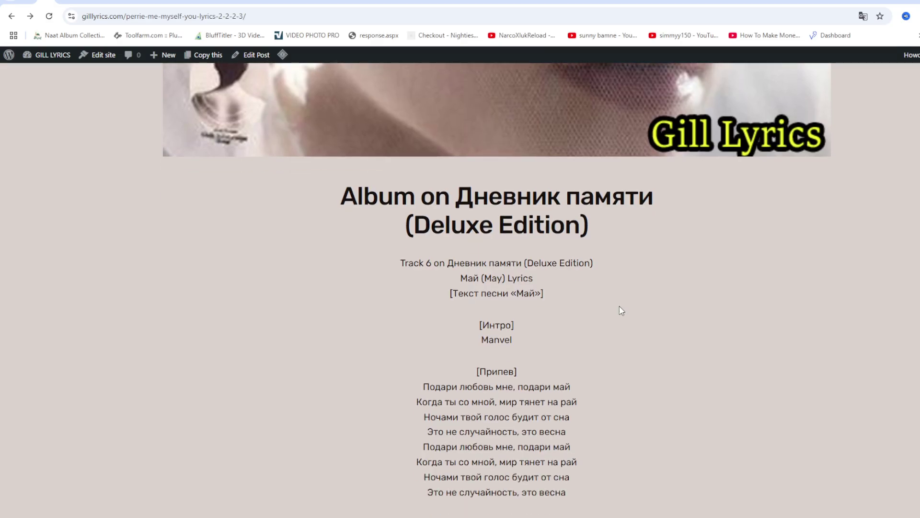
pyautogui.scroll(-1, 616, 306)
pyautogui.scroll(-1, 615, 306)
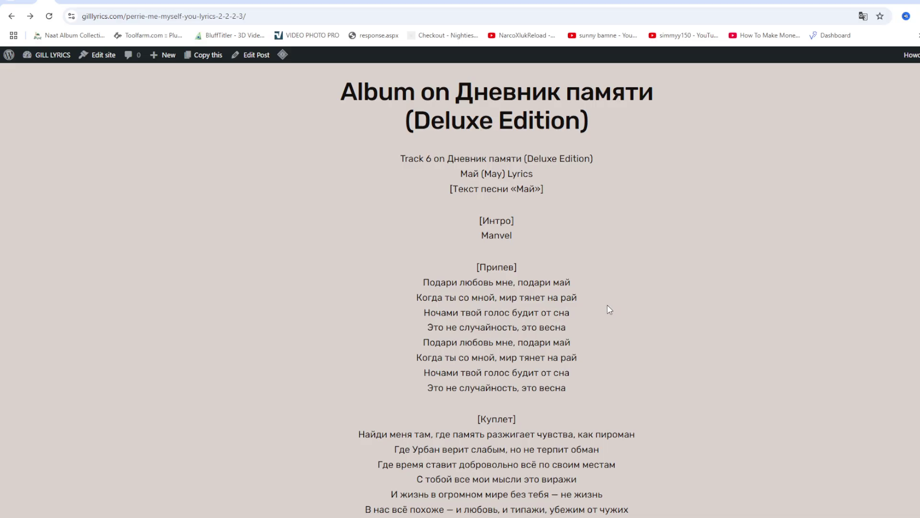
pyautogui.scroll(-1, 604, 309)
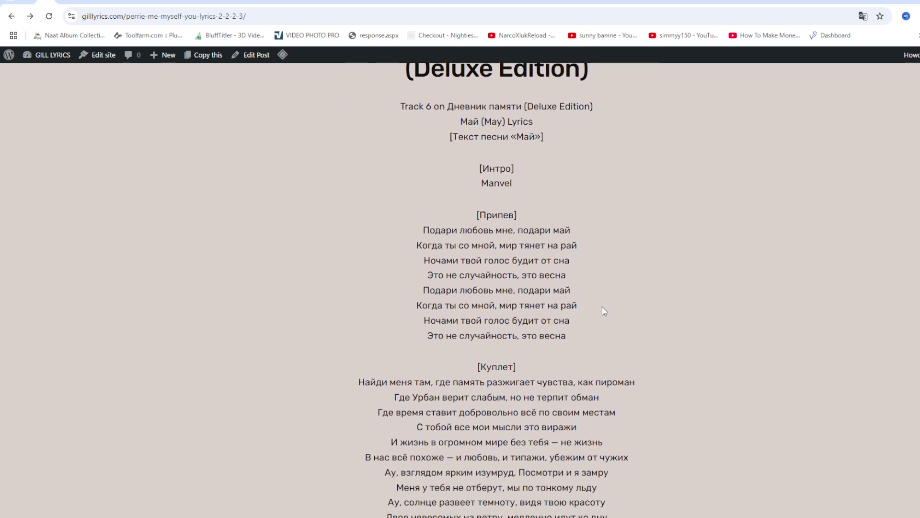
pyautogui.scroll(-1, 604, 311)
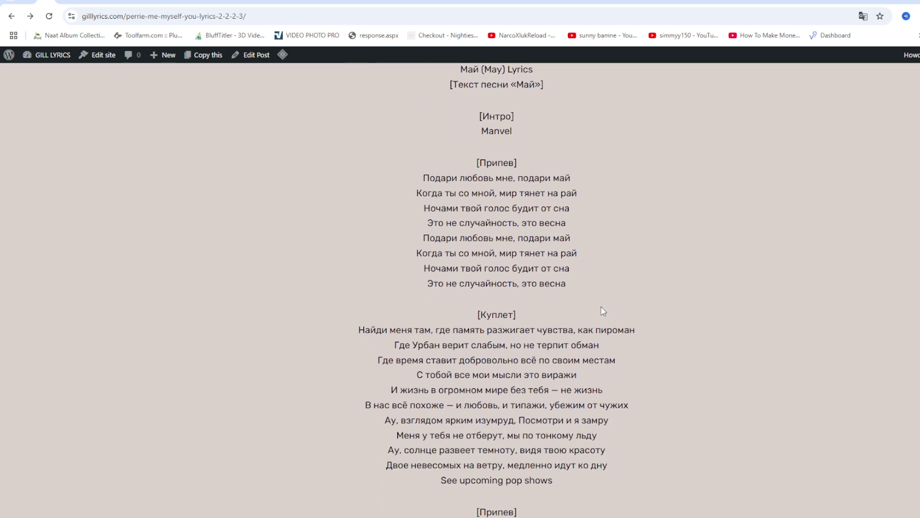
pyautogui.scroll(-1, 603, 311)
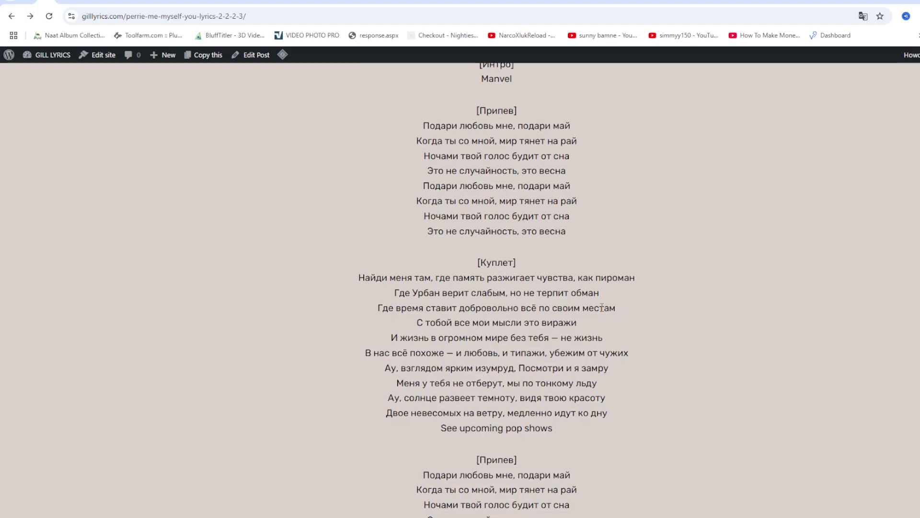
pyautogui.scroll(-1, 603, 308)
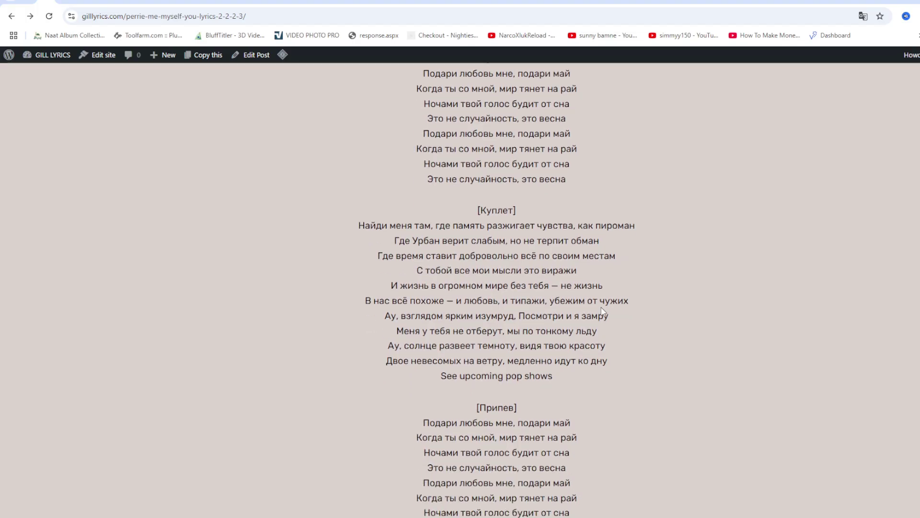
pyautogui.scroll(-1, 603, 311)
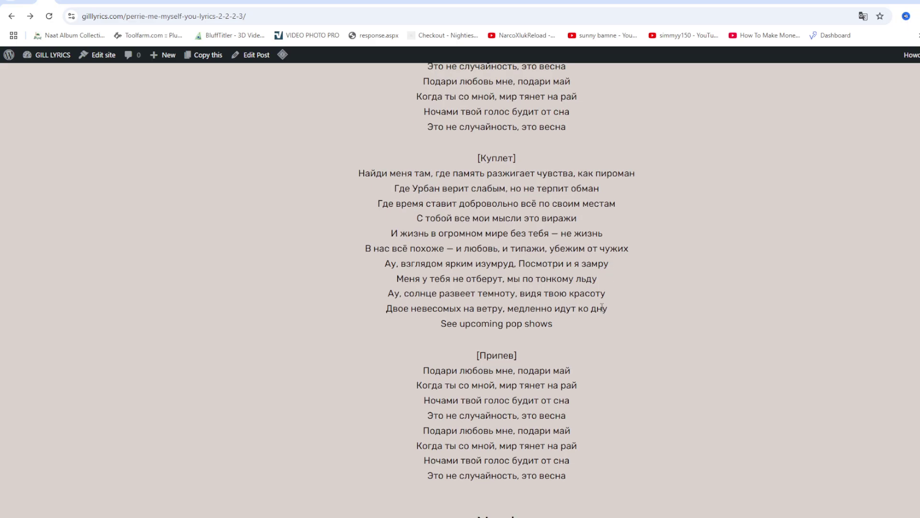
pyautogui.scroll(-1, 601, 308)
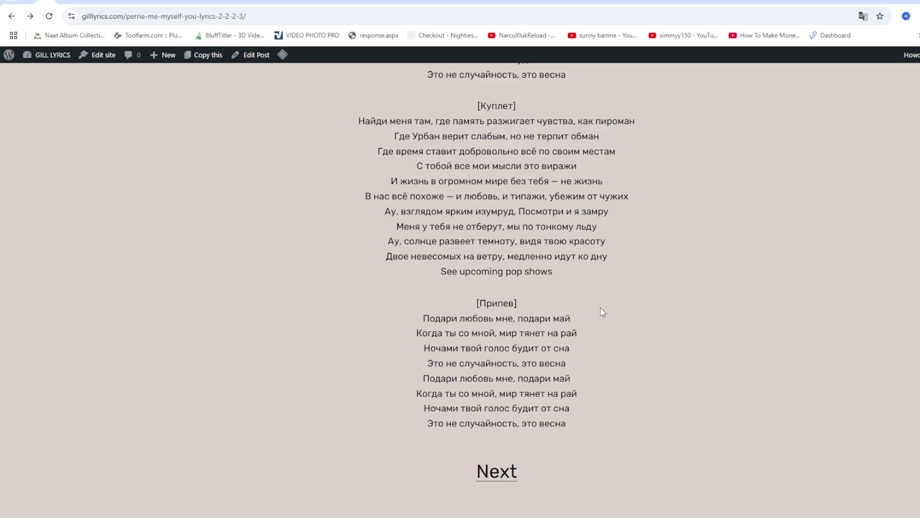
pyautogui.scroll(-1, 601, 311)
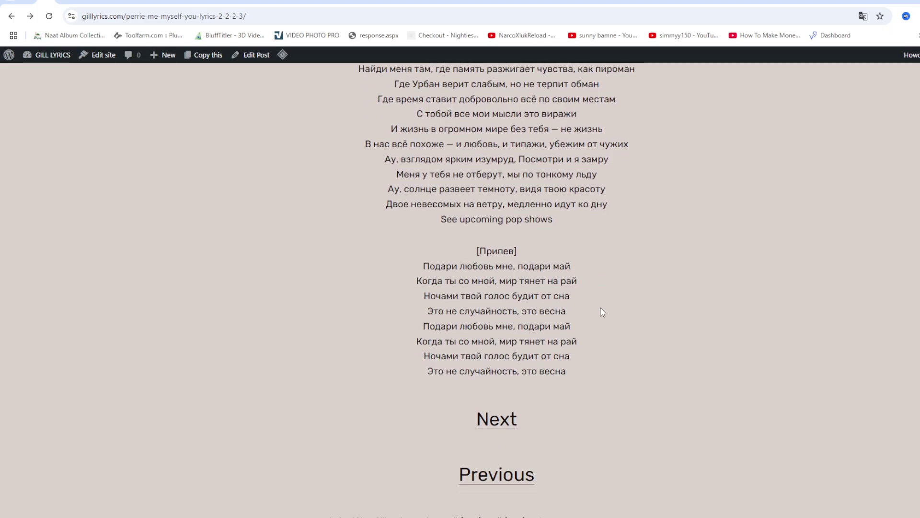
pyautogui.scroll(-1, 602, 311)
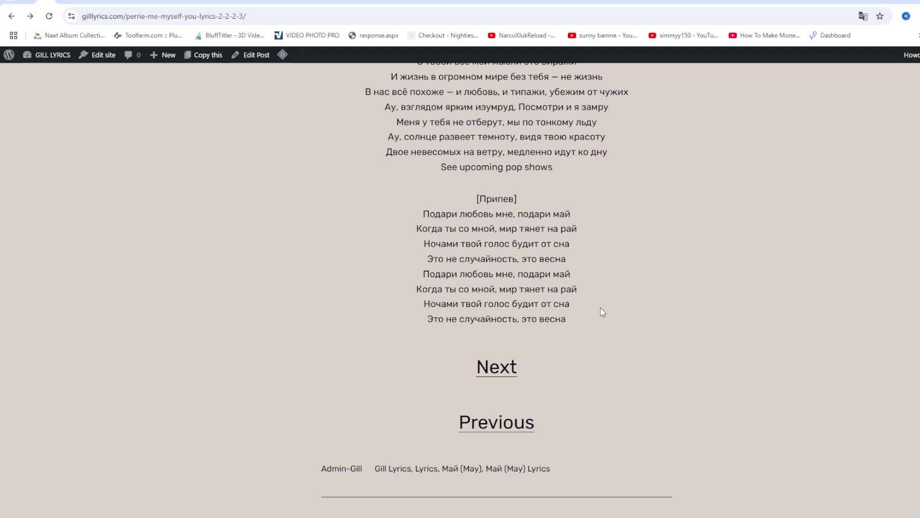
pyautogui.scroll(3, 594, 310)
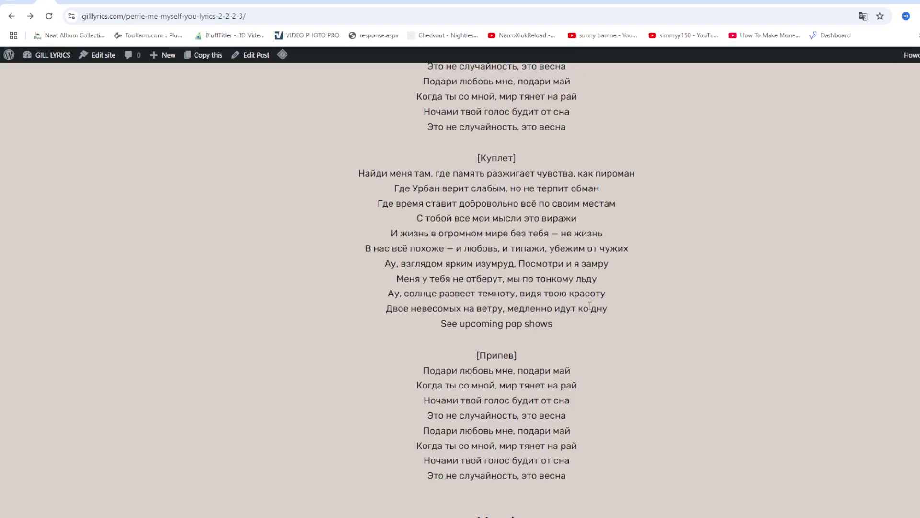
pyautogui.scroll(2, 590, 306)
pyautogui.scroll(2, 589, 306)
pyautogui.scroll(2, 590, 308)
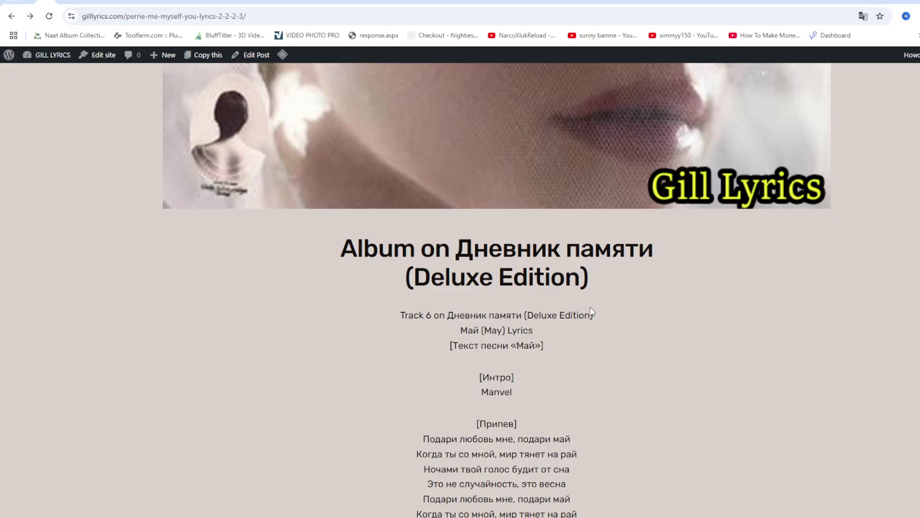
pyautogui.scroll(-1, 573, 299)
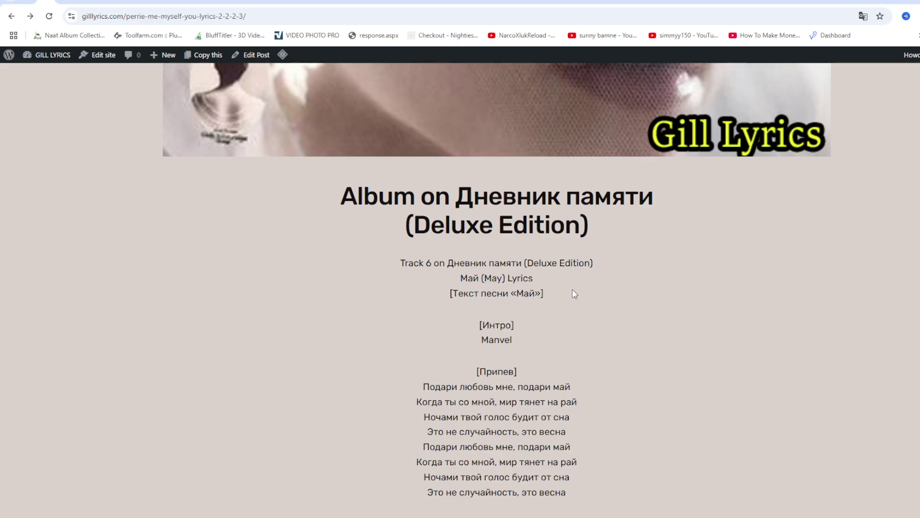
pyautogui.scroll(-1, 574, 294)
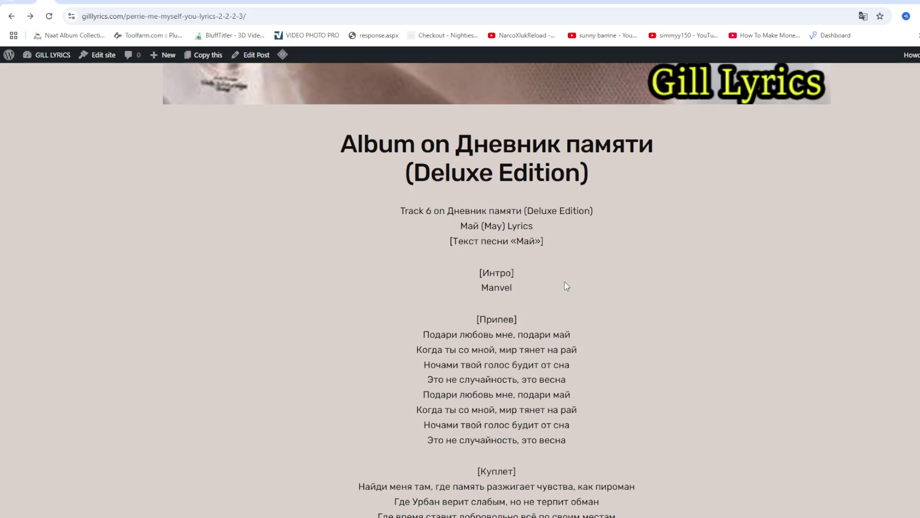
pyautogui.scroll(-1, 564, 285)
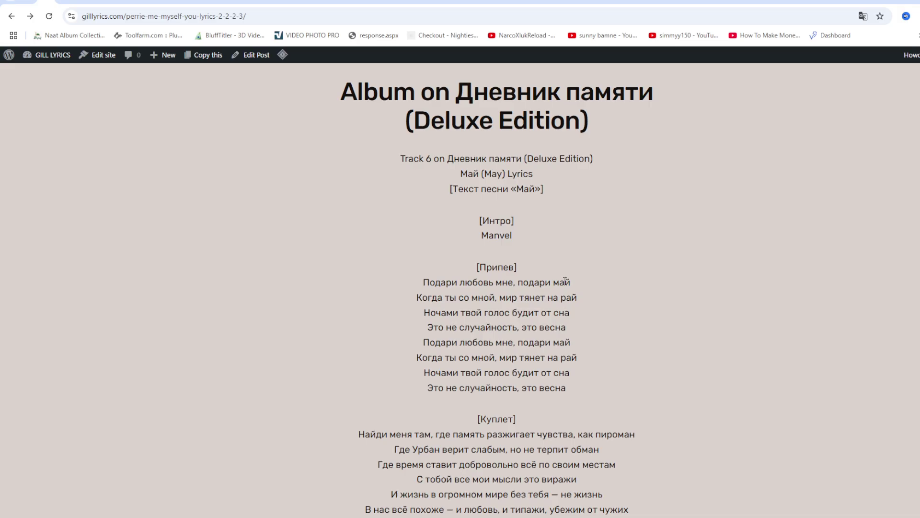
pyautogui.scroll(-1, 566, 282)
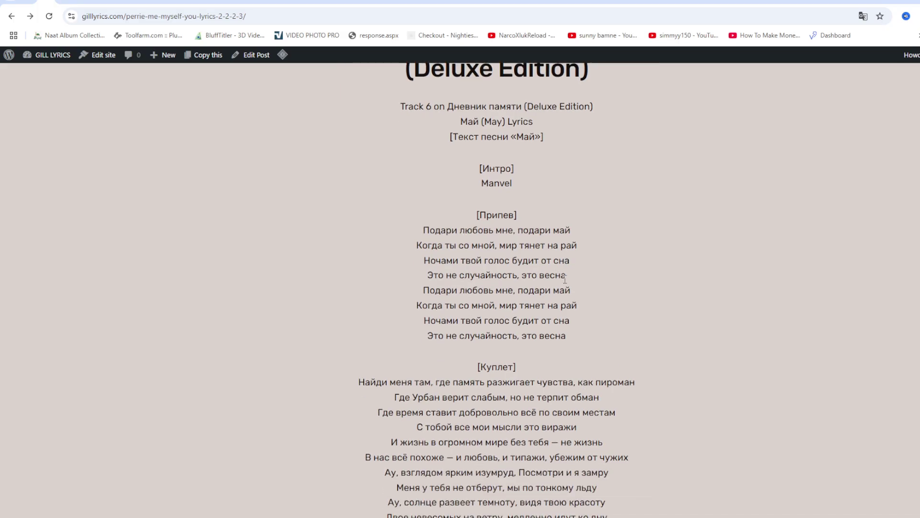
pyautogui.scroll(-1, 565, 277)
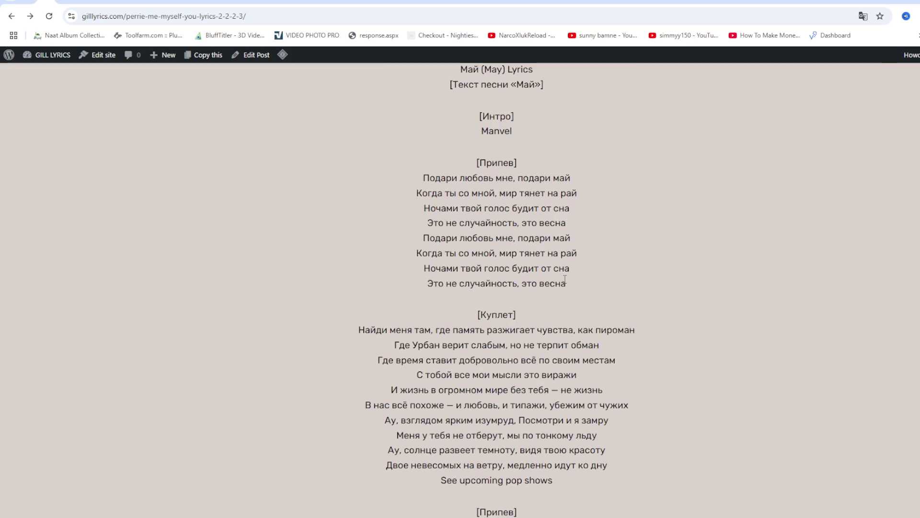
pyautogui.scroll(-1, 566, 279)
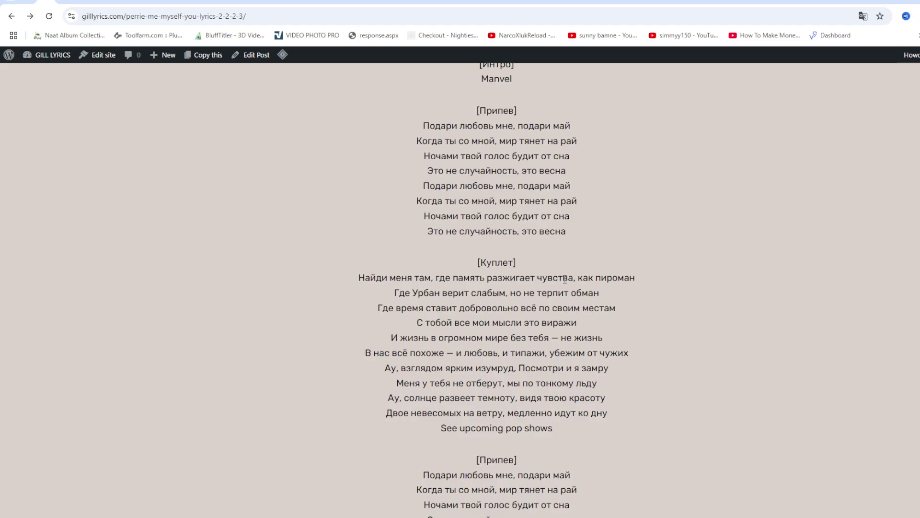
pyautogui.scroll(-1, 565, 280)
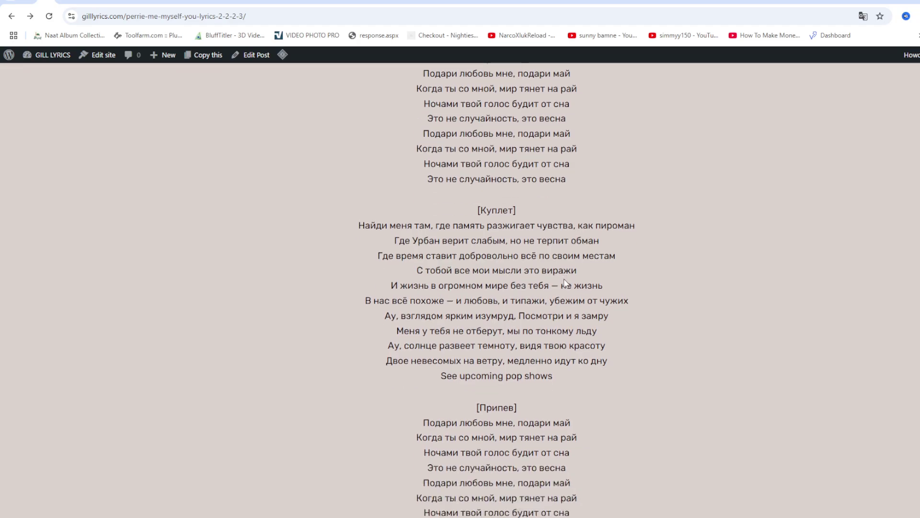